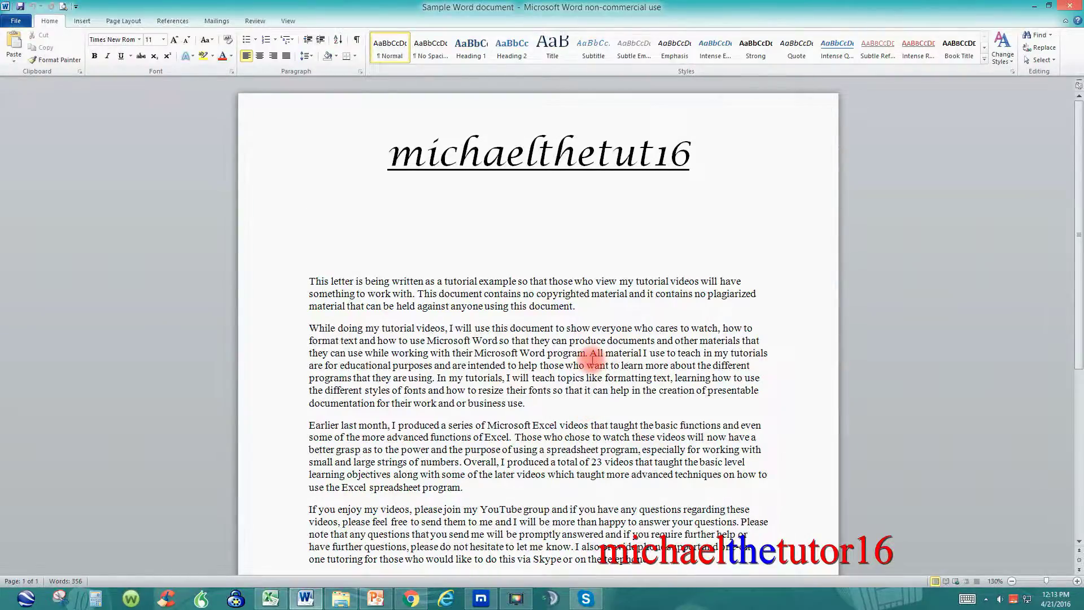
# Step: In Excel, review the Addresses header fields: FirstName, LastName, Address, City, State, ZipCode
pyautogui.click(274, 601)
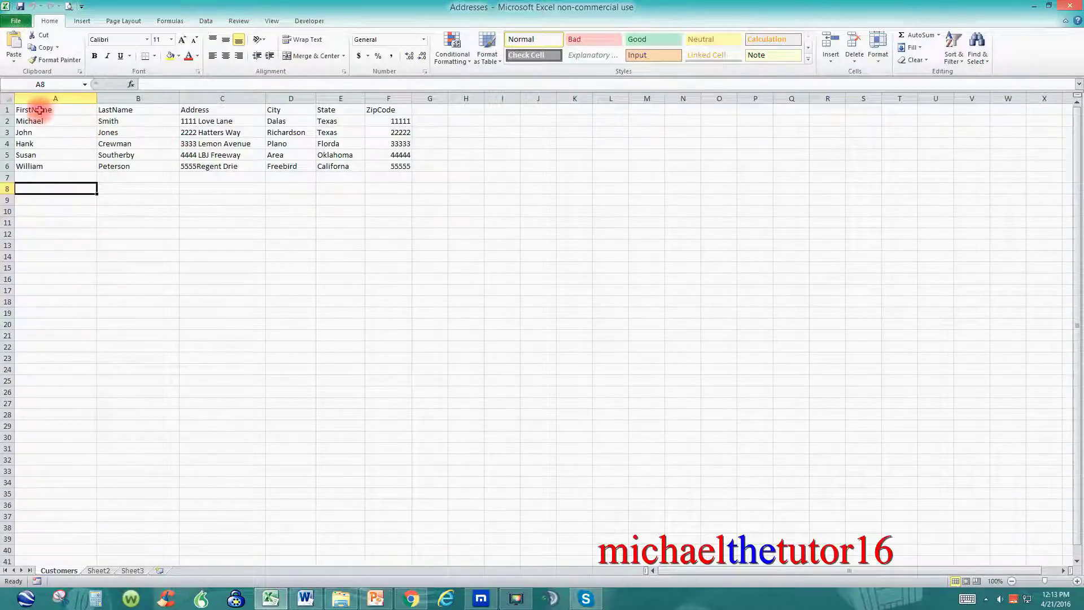
pyautogui.click(7, 109)
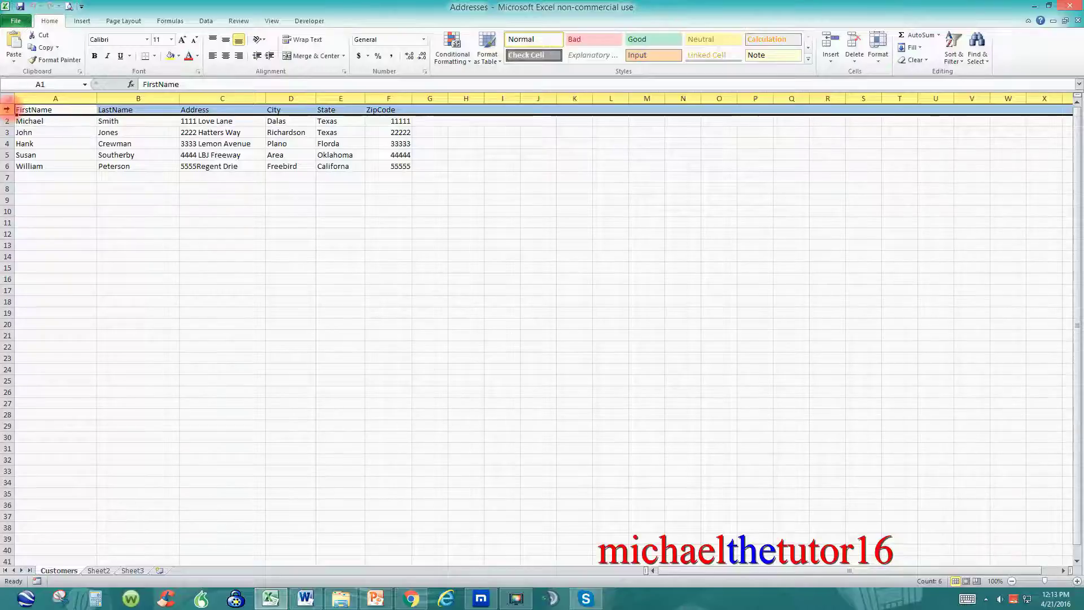
pyautogui.click(42, 112)
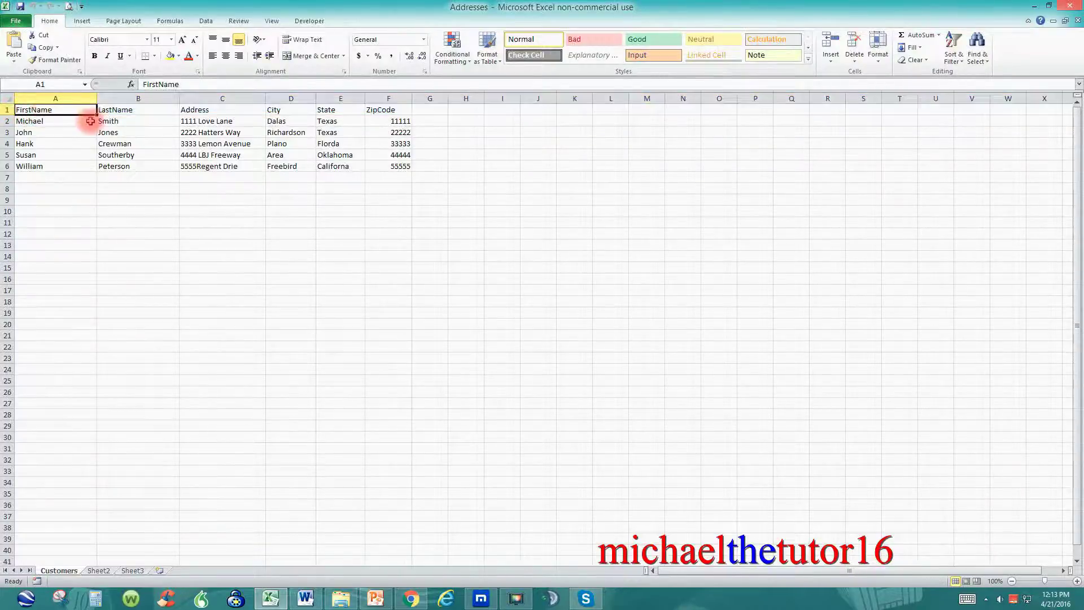
pyautogui.click(116, 110)
pyautogui.click(186, 109)
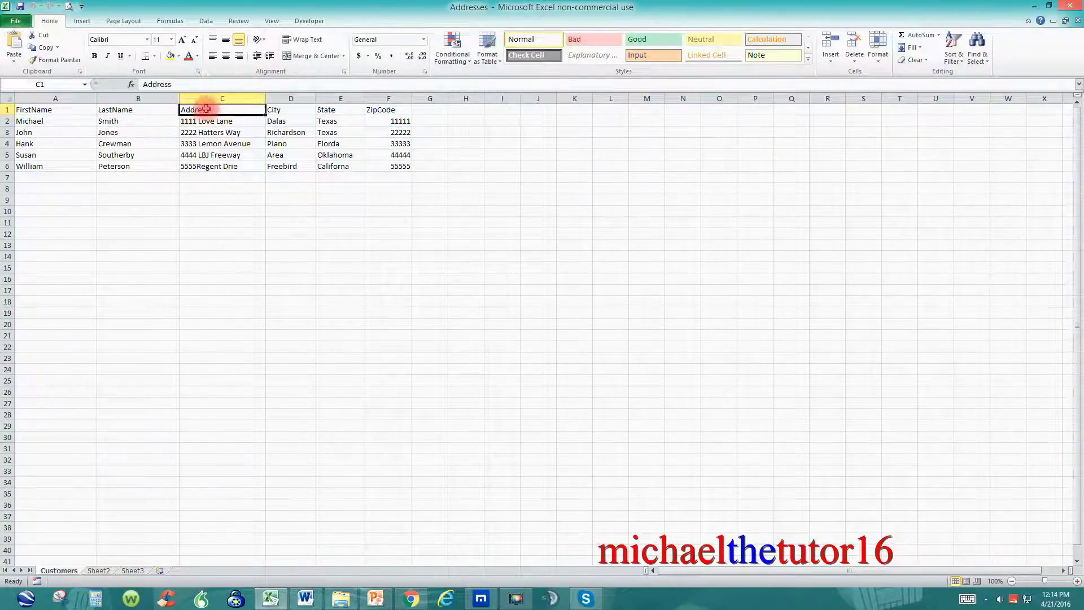
pyautogui.click(279, 109)
pyautogui.click(330, 109)
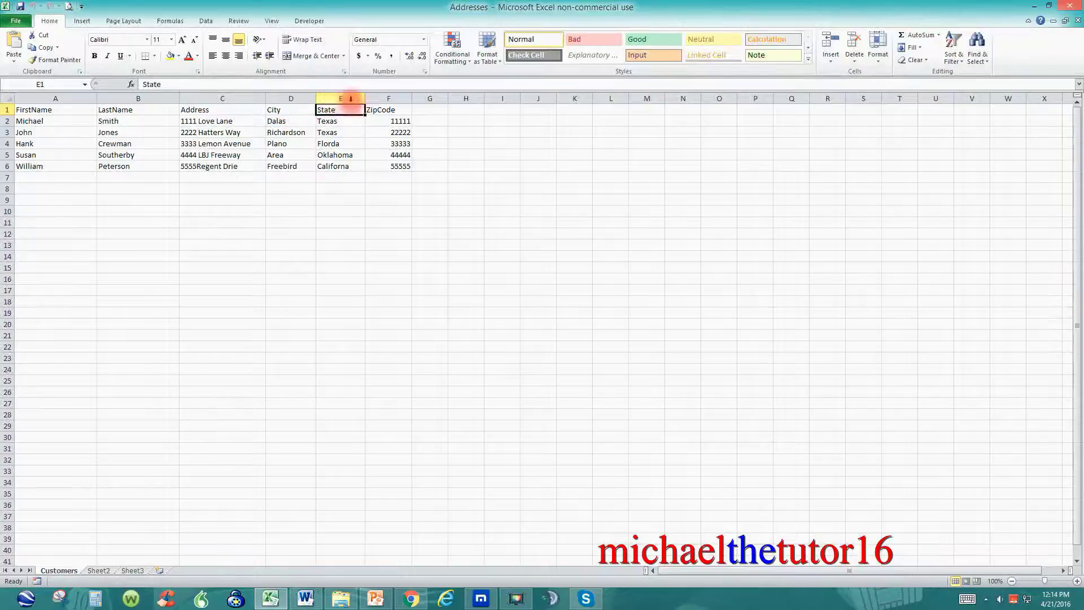
pyautogui.click(375, 109)
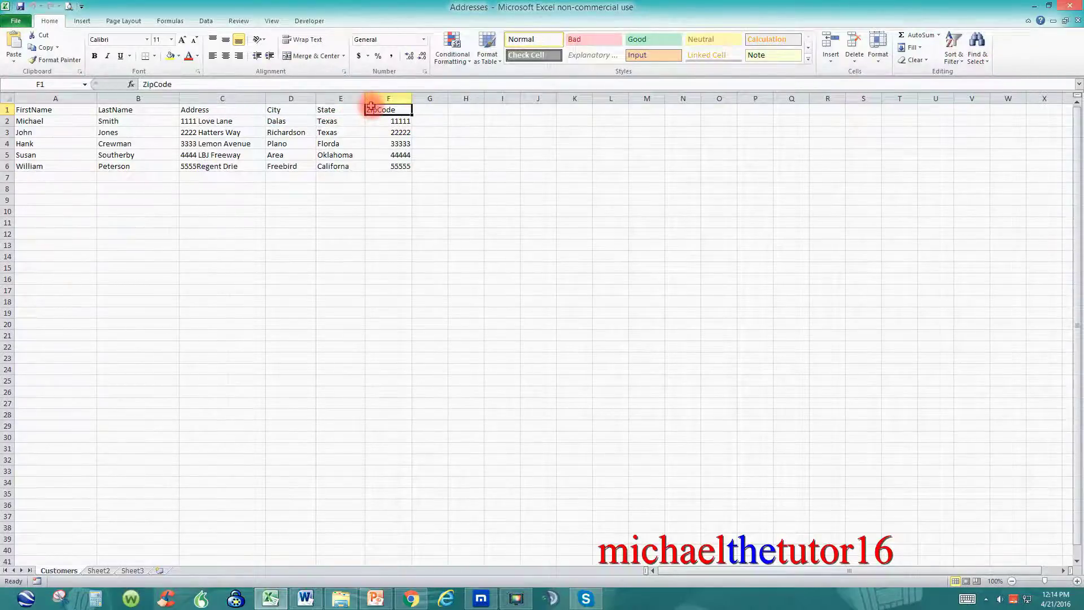
pyautogui.click(74, 111)
pyautogui.click(121, 109)
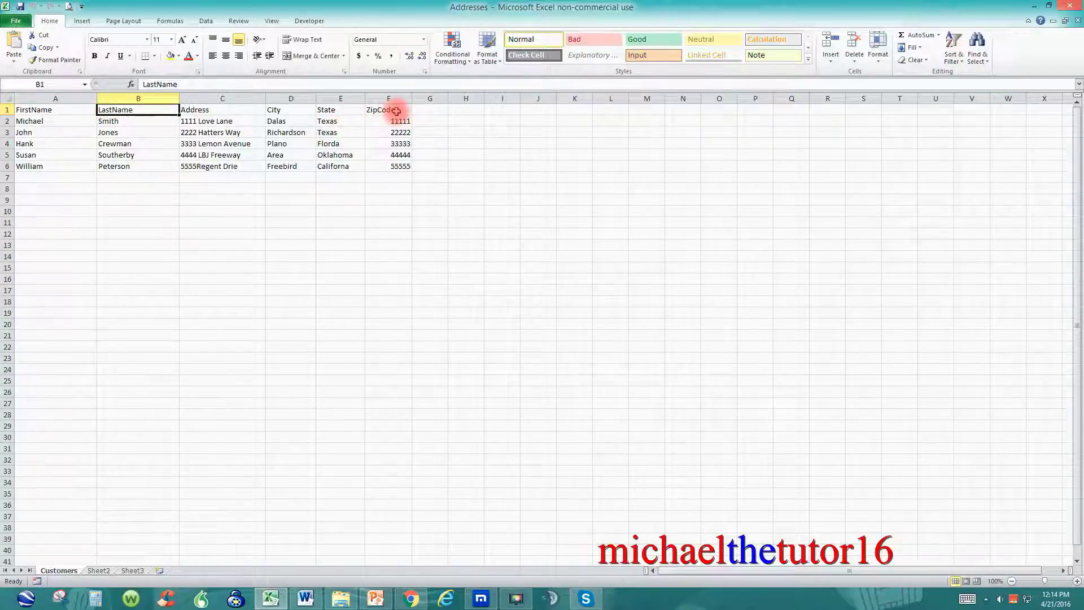
pyautogui.click(396, 111)
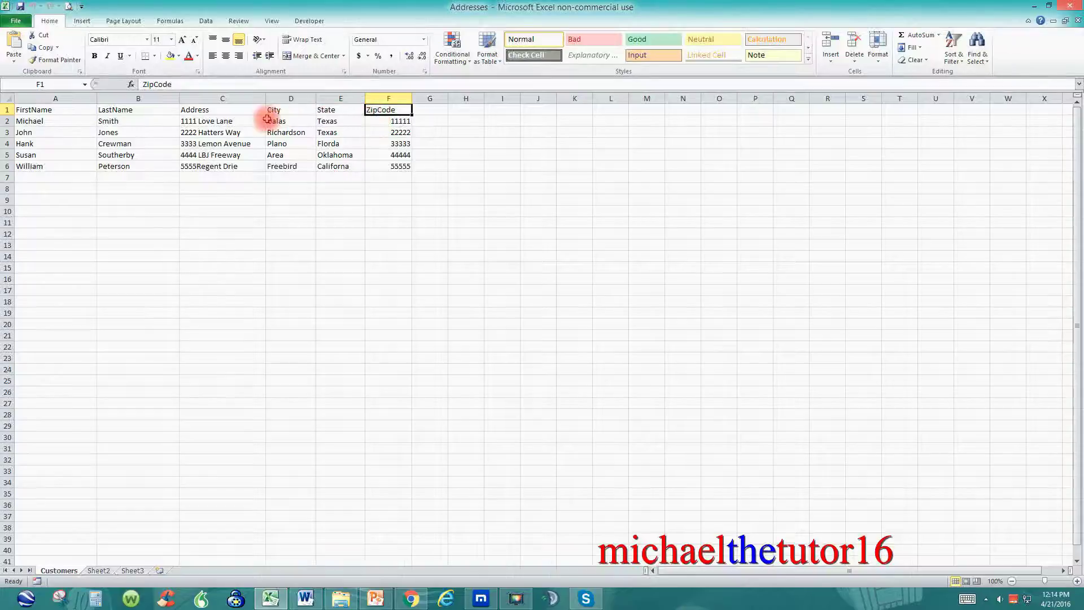
# Step: Review the five customer records A2:F6, then close Excel
pyautogui.moveTo(67, 120); pyautogui.dragTo(374, 164)
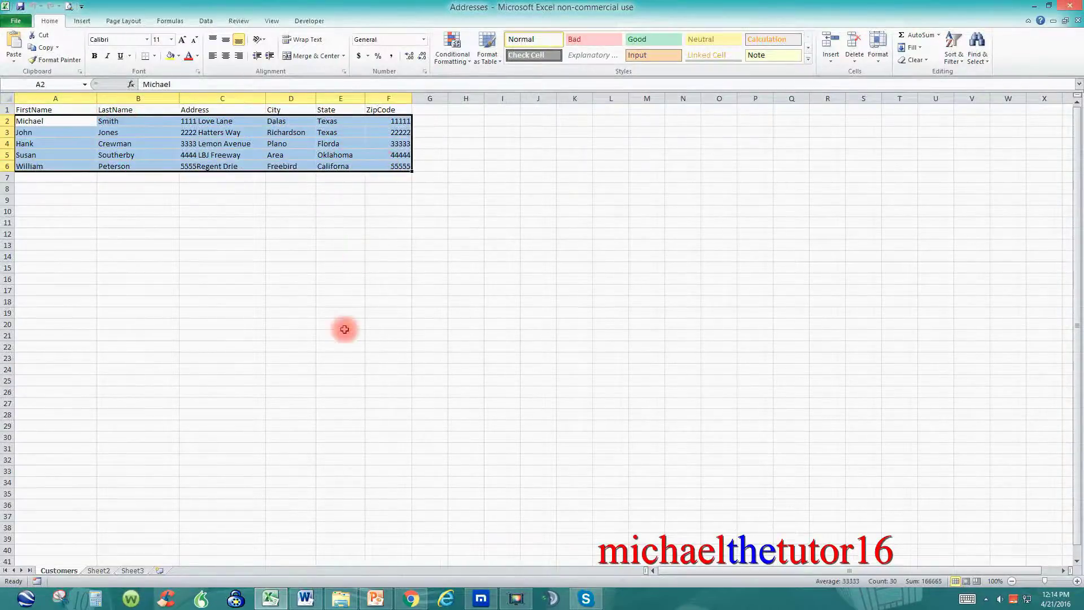
pyautogui.click(390, 244)
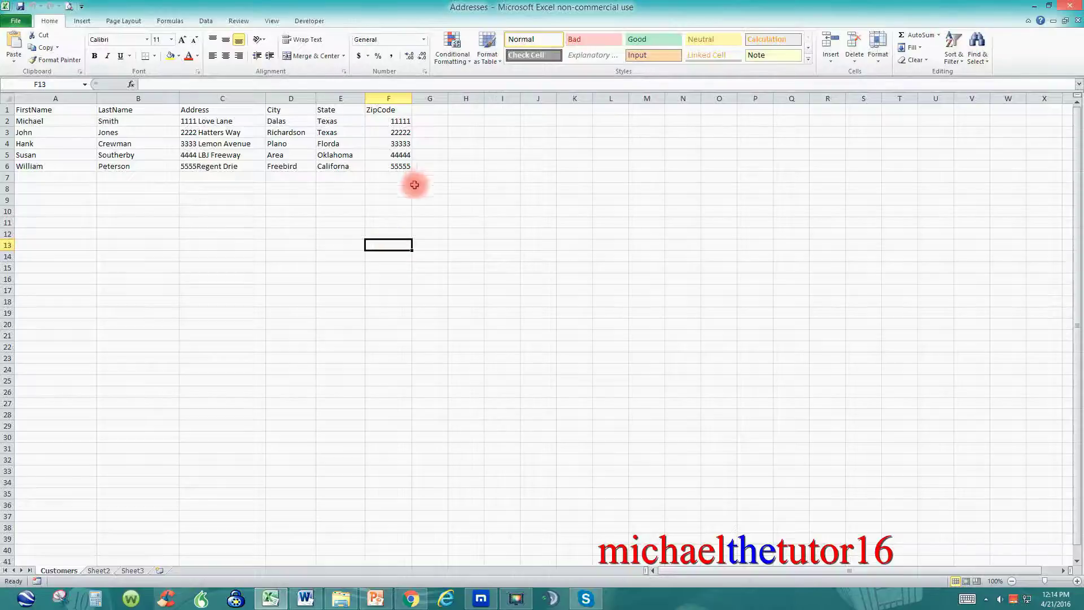
pyautogui.click(1073, 10)
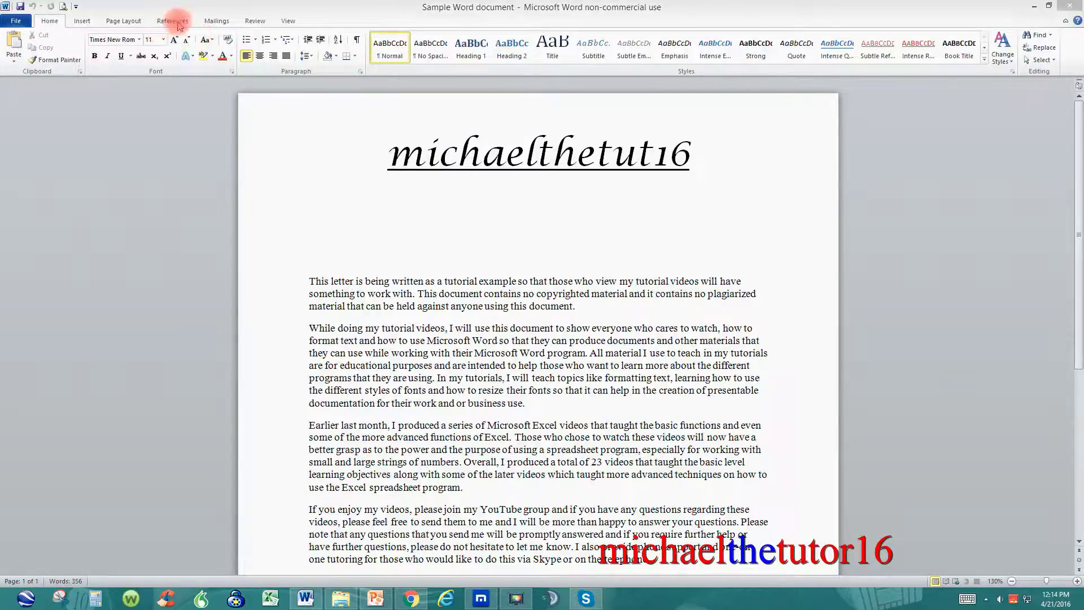
# Step: Launch the Step by Step Mail Merge Wizard from Mailings > Start Mail Merge
pyautogui.click(215, 23)
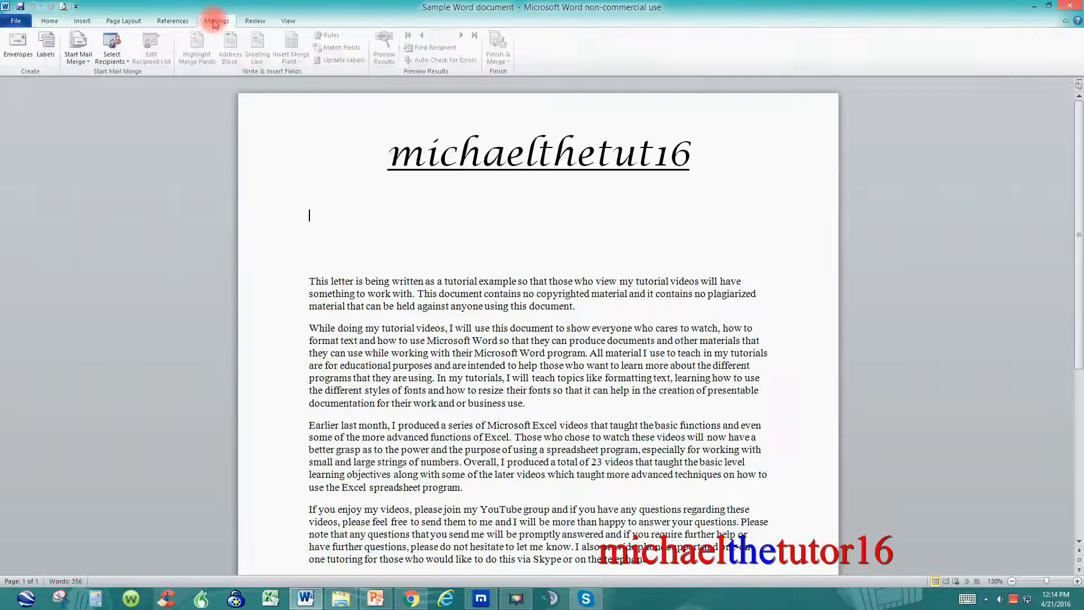
pyautogui.click(87, 50)
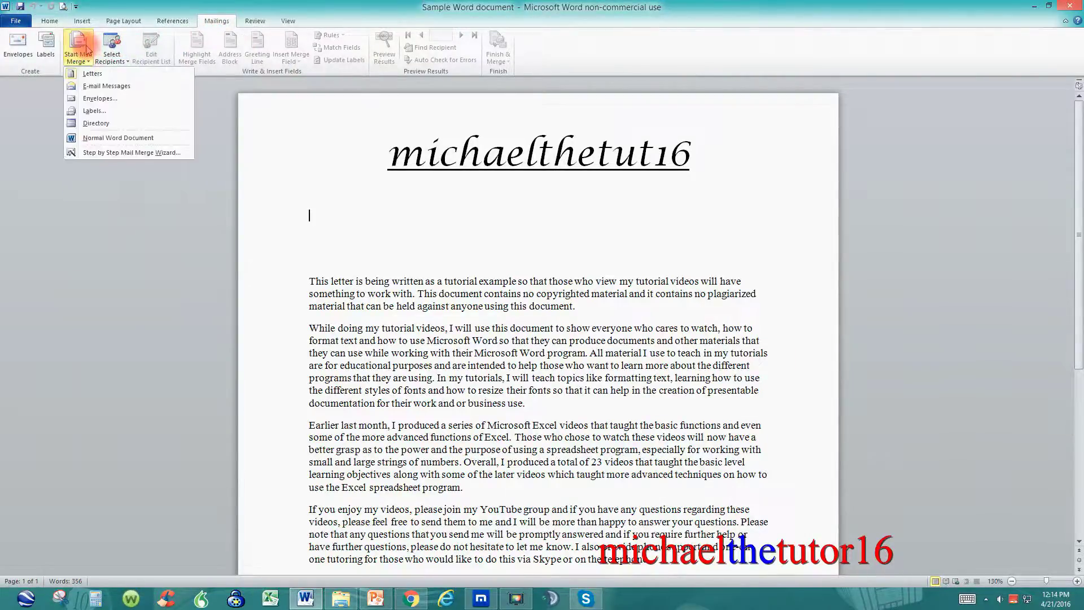
pyautogui.click(109, 160)
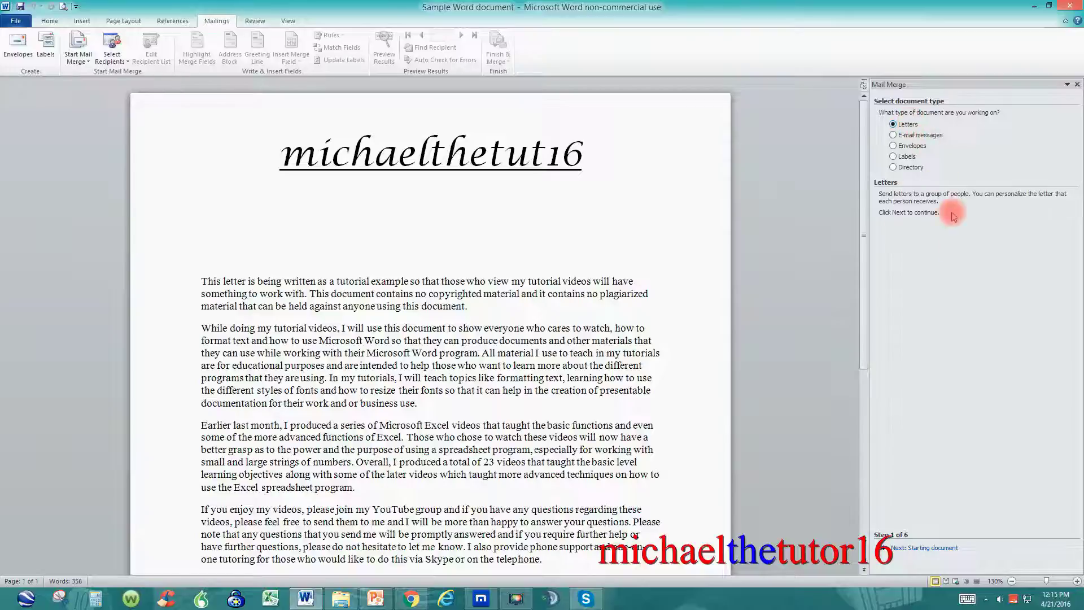
# Step: Advance the wizard to step 3 and browse for an existing recipient list
pyautogui.click(922, 549)
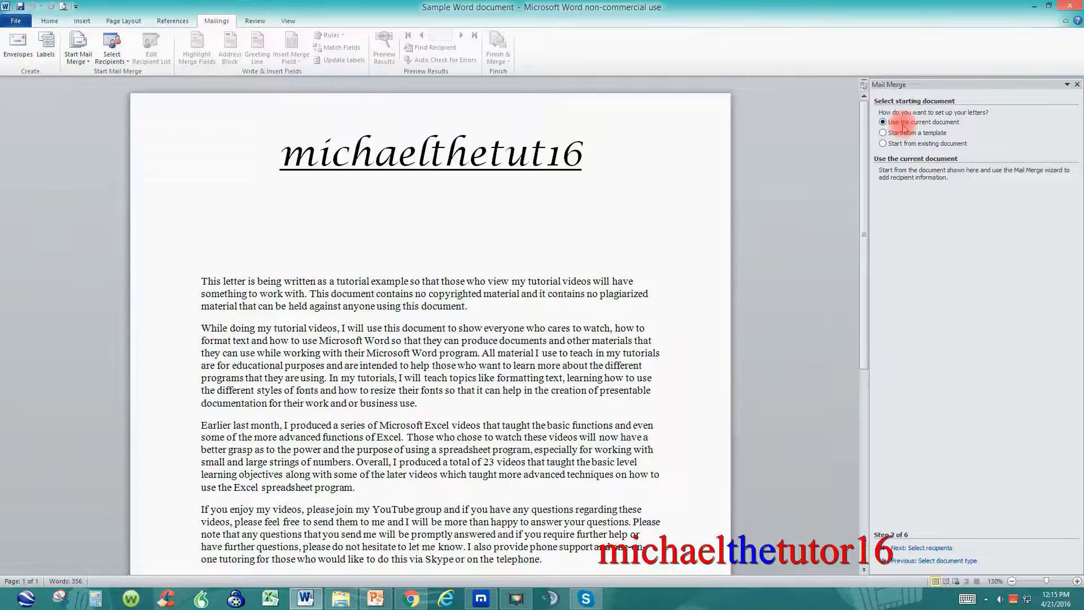
pyautogui.click(929, 548)
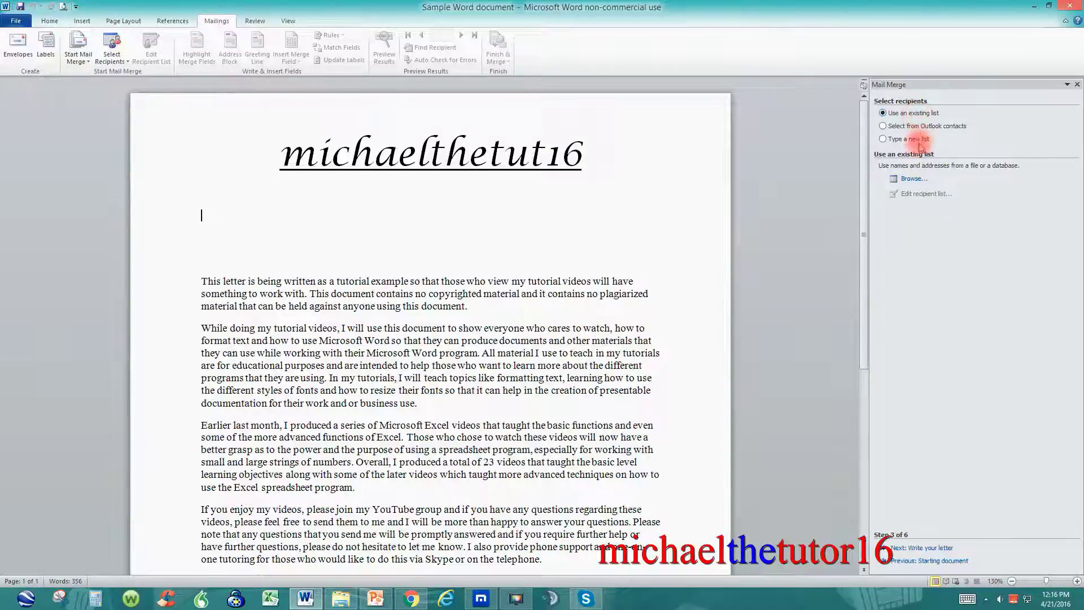
pyautogui.click(914, 179)
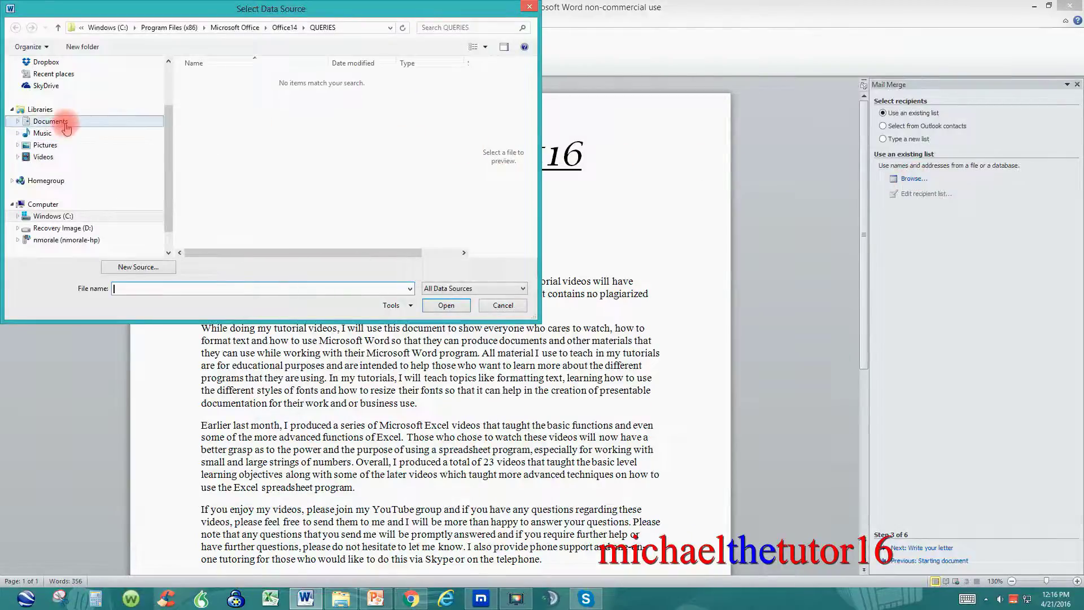
# Step: Choose Addresses.xlsx from Documents and use its Customers$ table as the data source
pyautogui.click(67, 125)
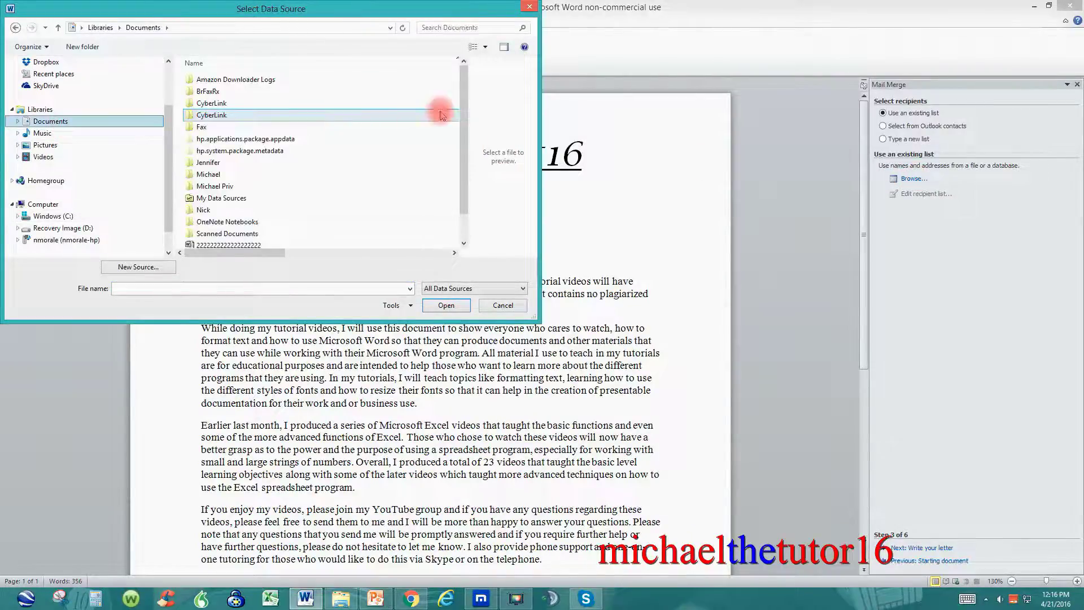
pyautogui.scroll(-1, 407, 192)
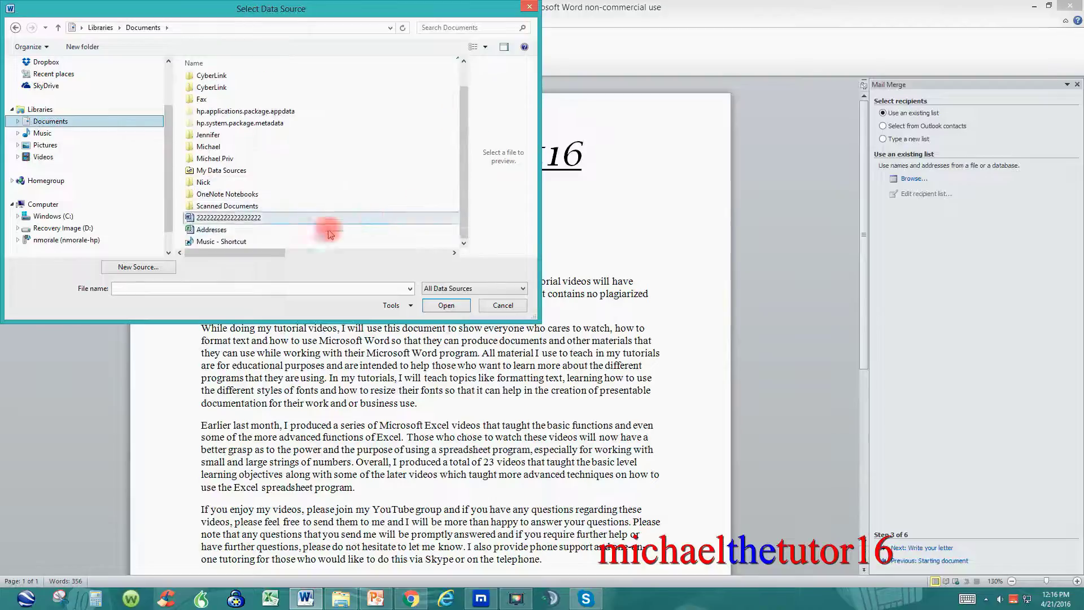
pyautogui.doubleClick(246, 236)
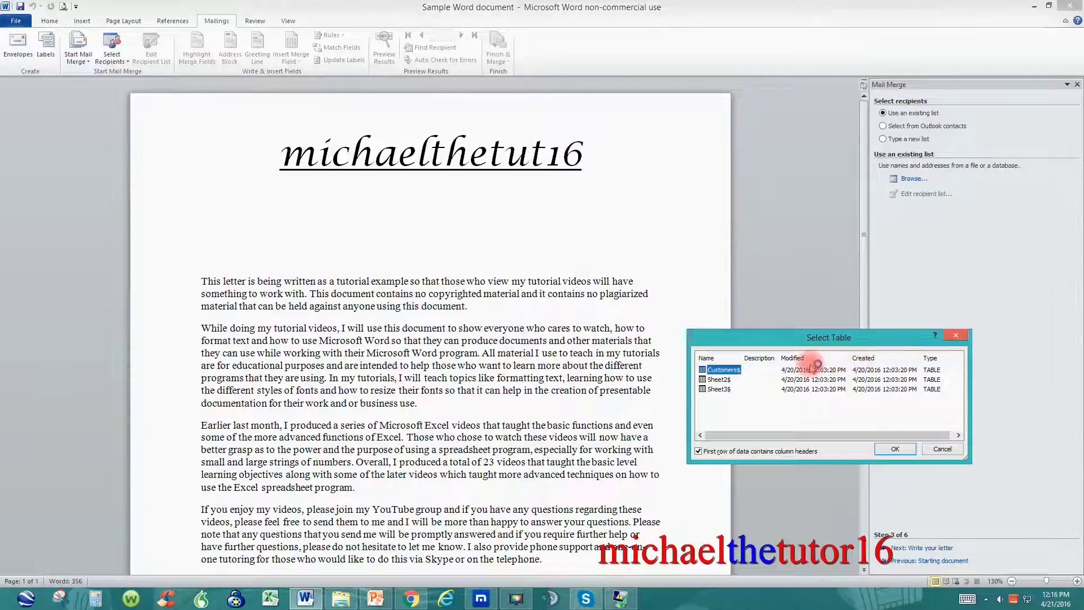
pyautogui.click(743, 372)
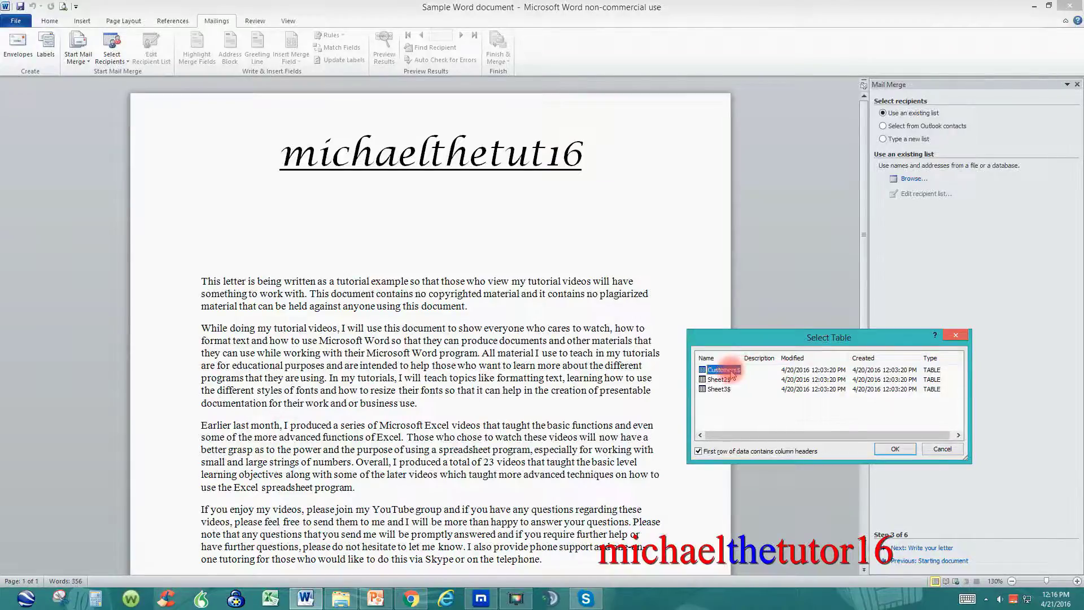
pyautogui.click(725, 390)
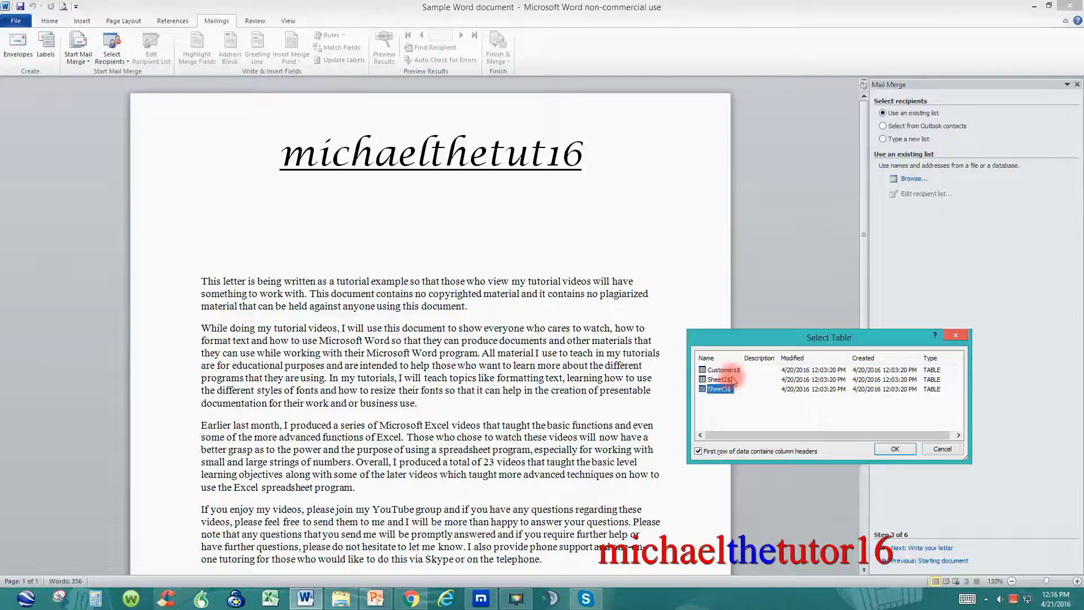
pyautogui.click(737, 372)
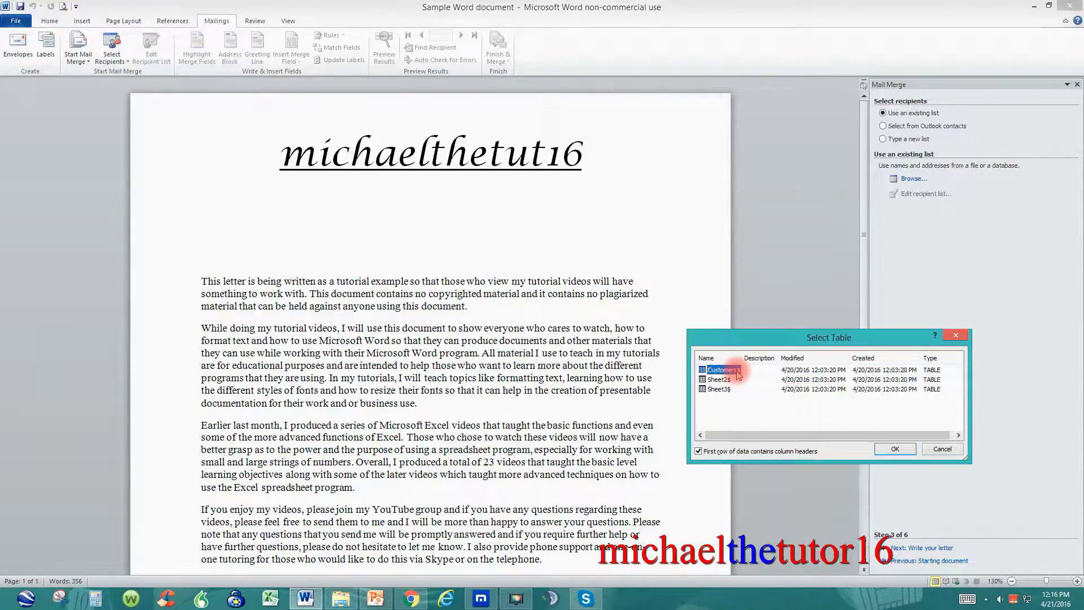
pyautogui.click(890, 449)
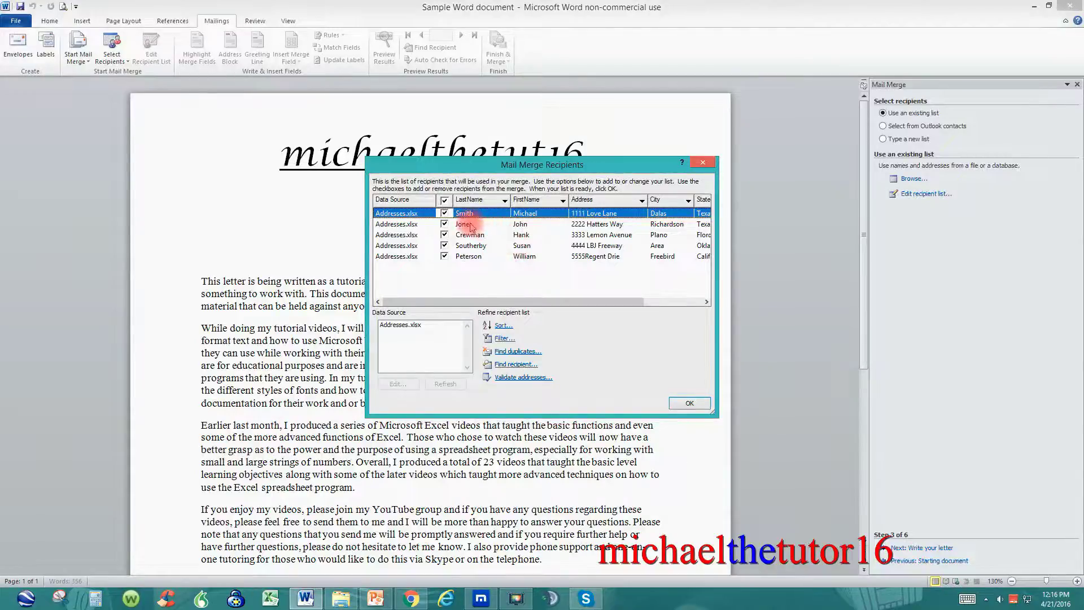
# Step: Confirm the five recipients and move the wizard on to step 4, Write your letter
pyautogui.click(445, 235)
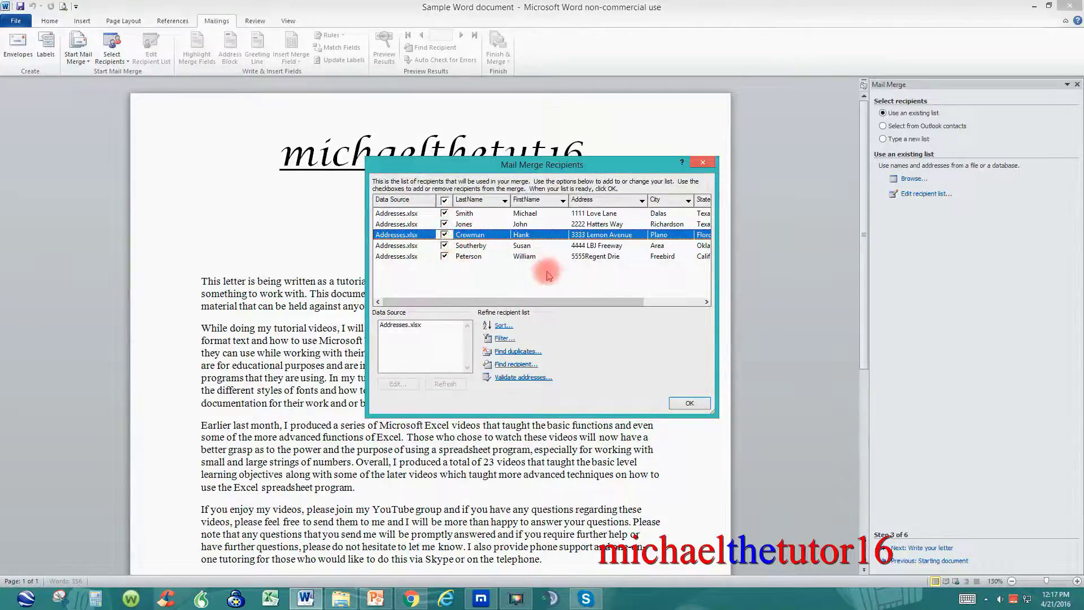
pyautogui.click(692, 404)
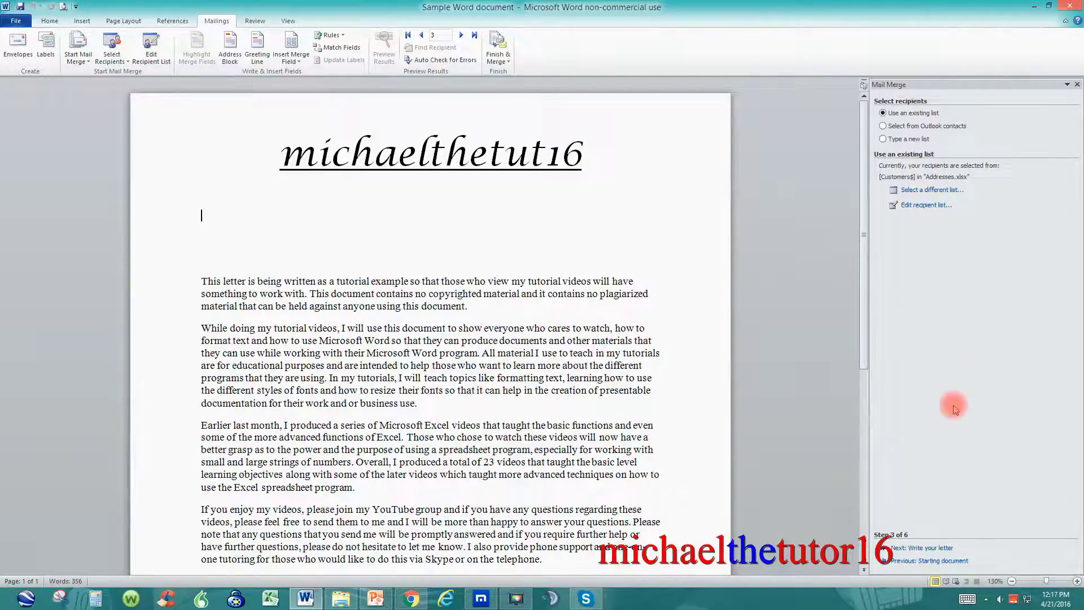
pyautogui.click(924, 547)
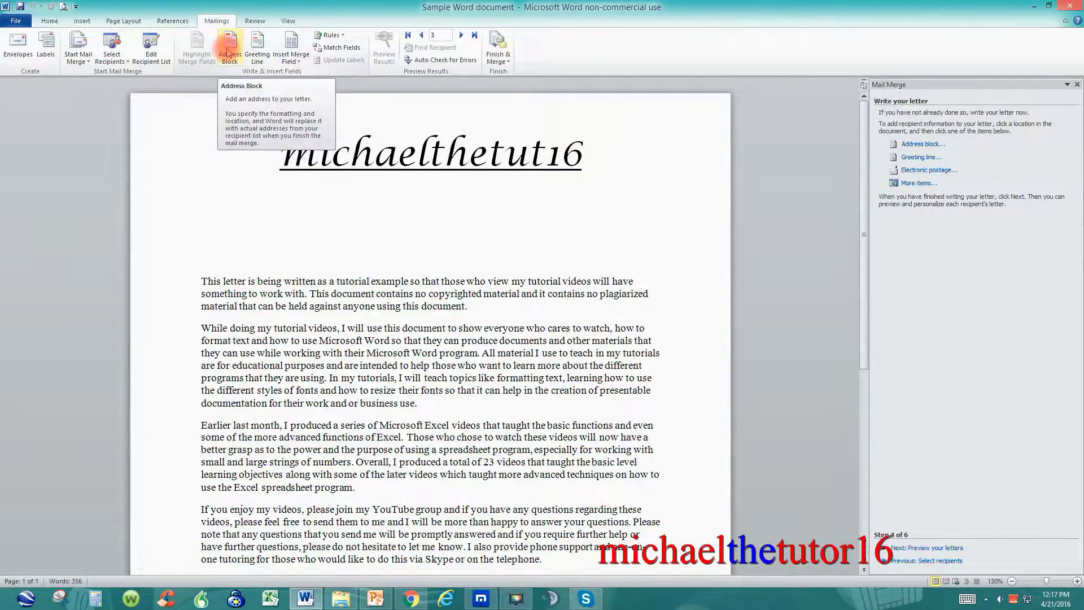
# Step: Insert an Address Block below the title using the Joshua Randall Jr. name format
pyautogui.click(207, 215)
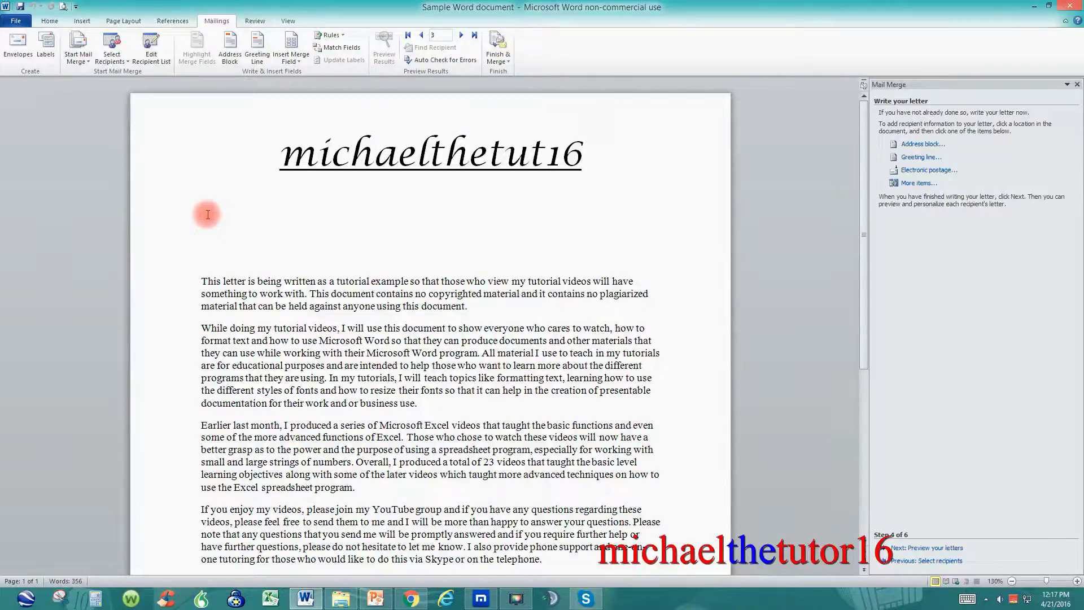
pyautogui.click(237, 61)
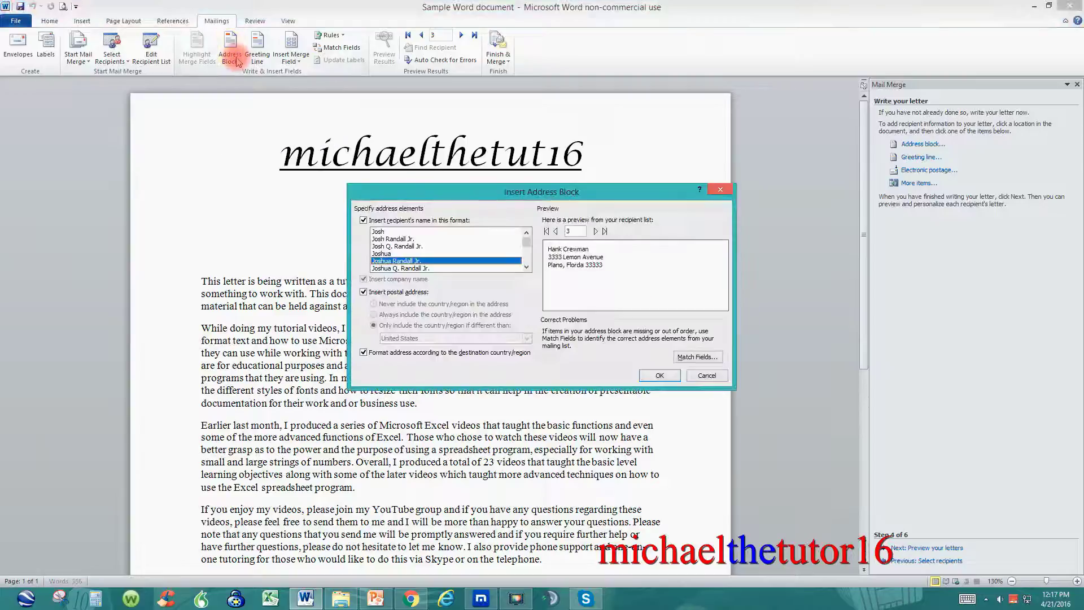
pyautogui.click(480, 263)
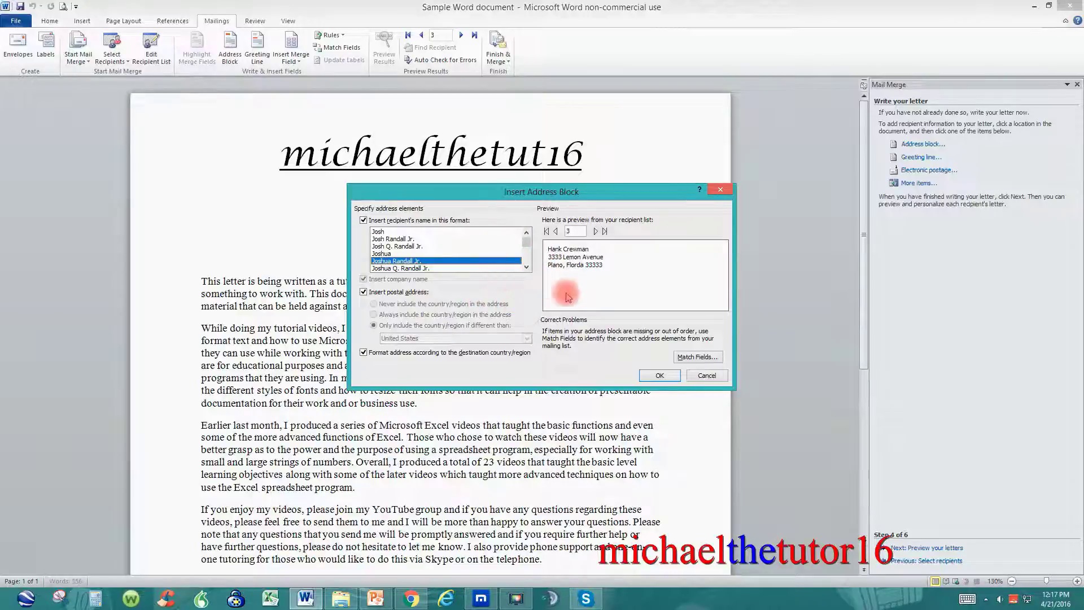
pyautogui.click(659, 375)
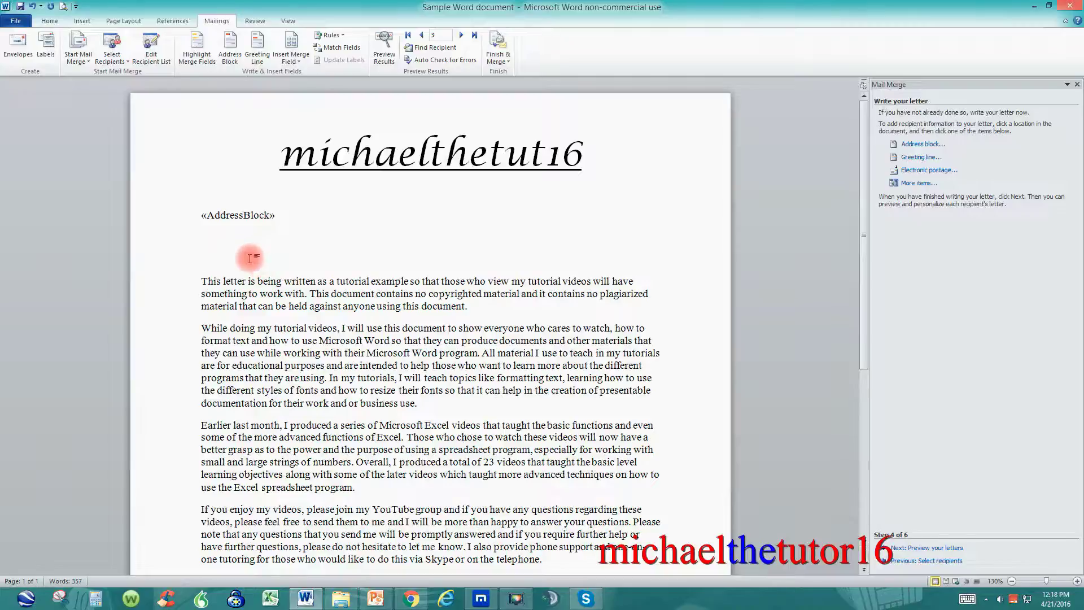
# Step: Insert a Greeting Line with Dear, full name and comma beneath the address block
pyautogui.click(257, 43)
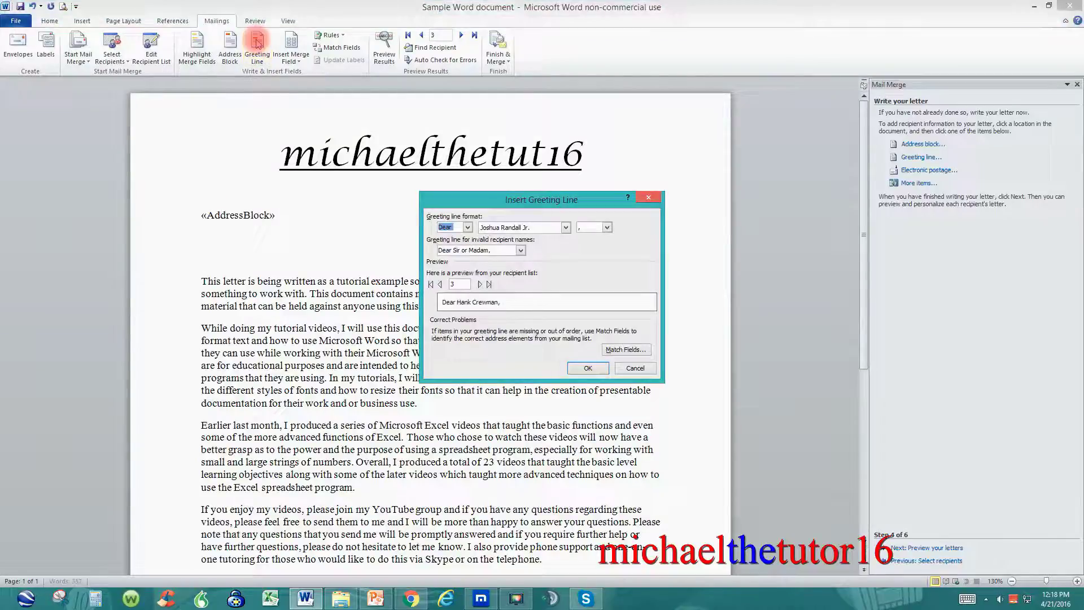
pyautogui.click(467, 228)
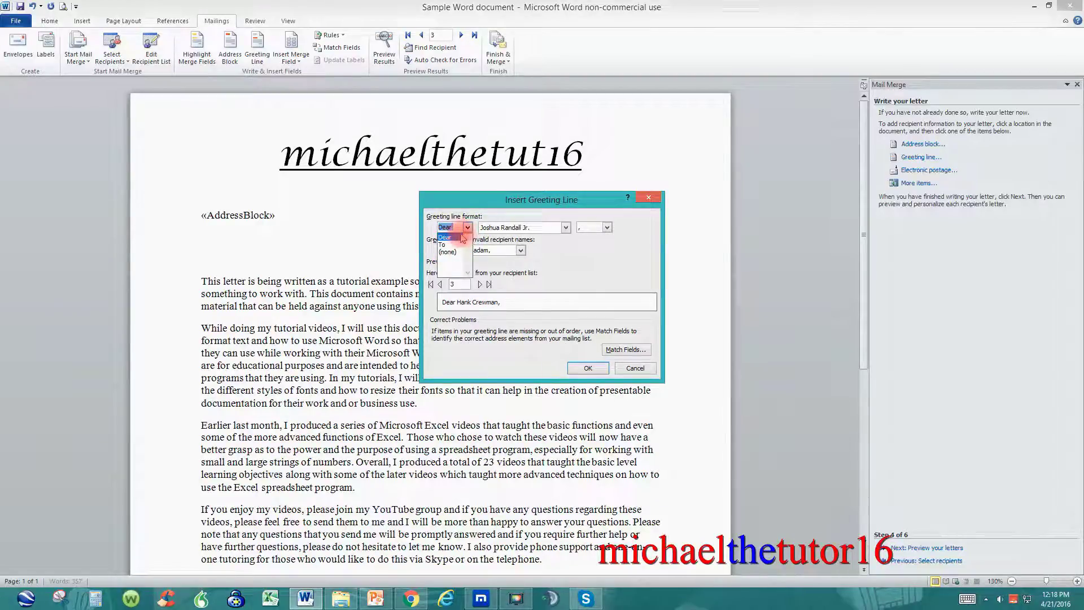
pyautogui.click(462, 238)
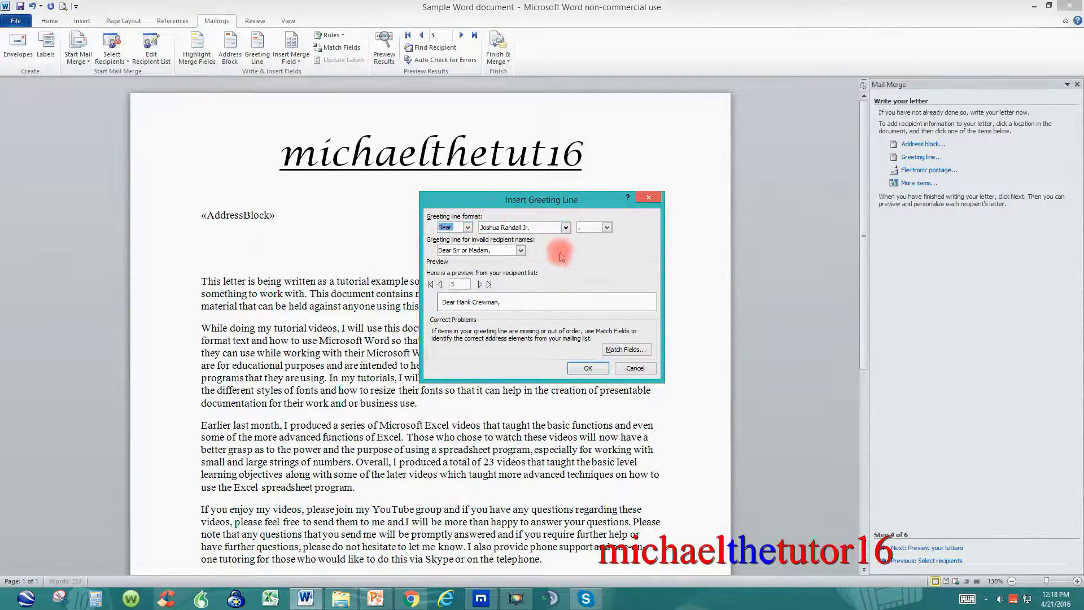
pyautogui.click(587, 369)
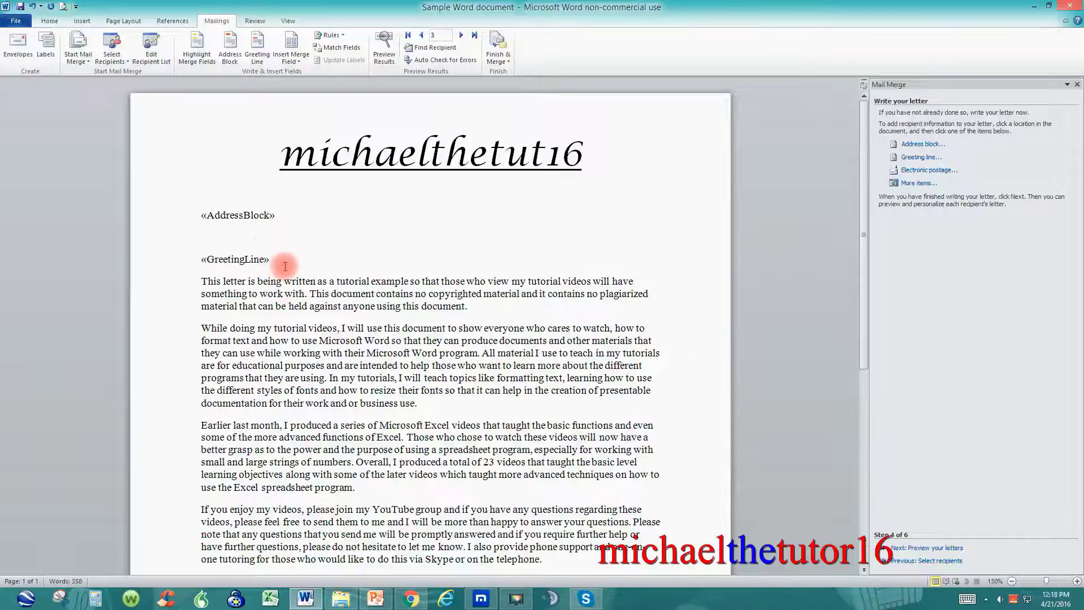
# Step: Preview the letter with real recipient data and open the Finish & Merge options
pyautogui.click(381, 49)
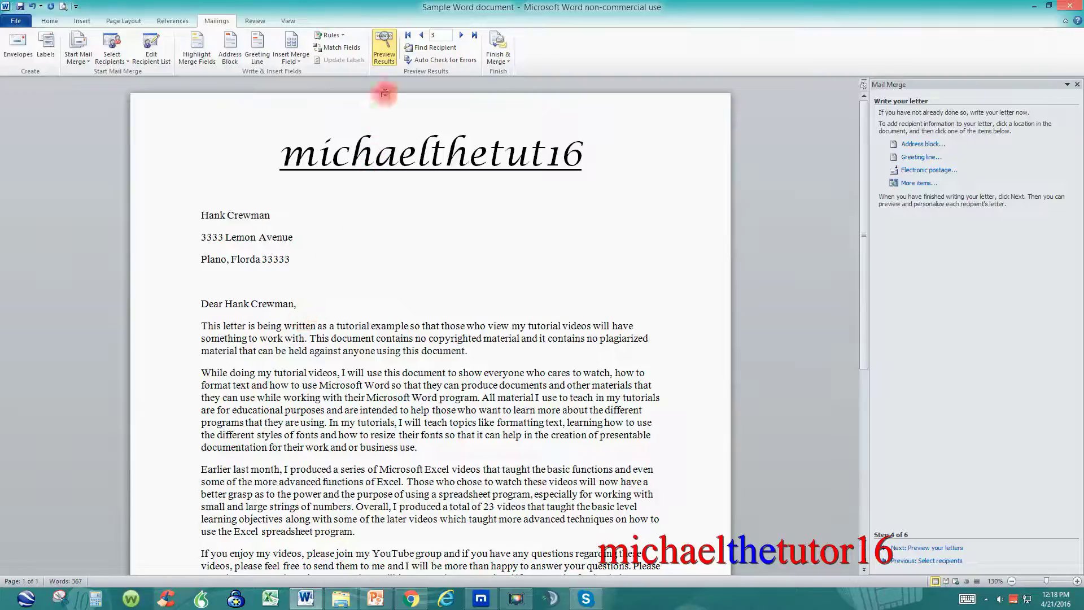
pyautogui.click(495, 45)
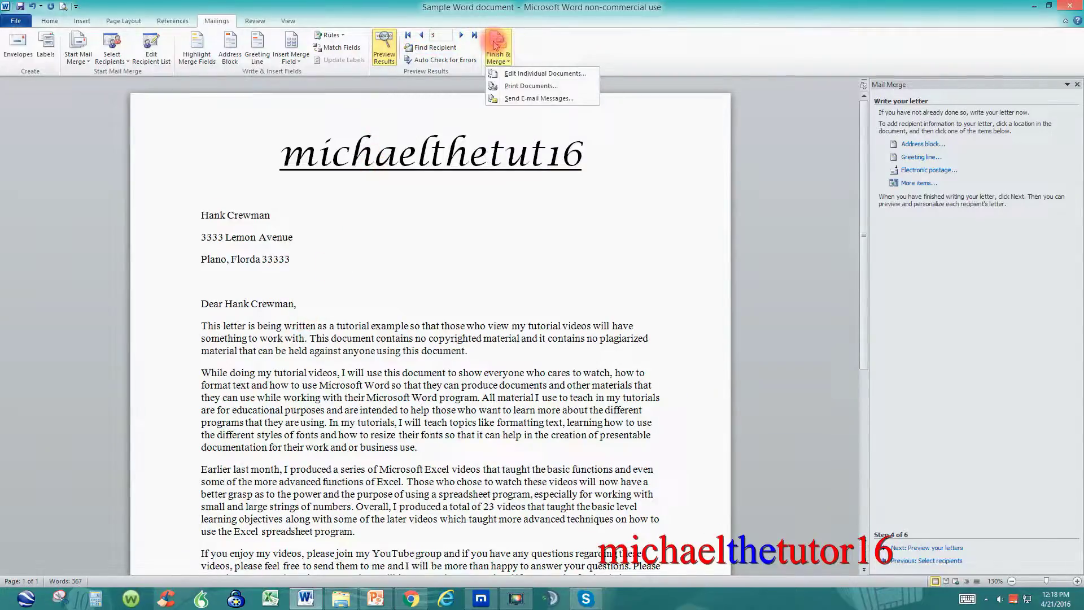
# Step: Merge all letters into the new Letters1 document via Edit Individual Documents and scroll through it
pyautogui.click(525, 77)
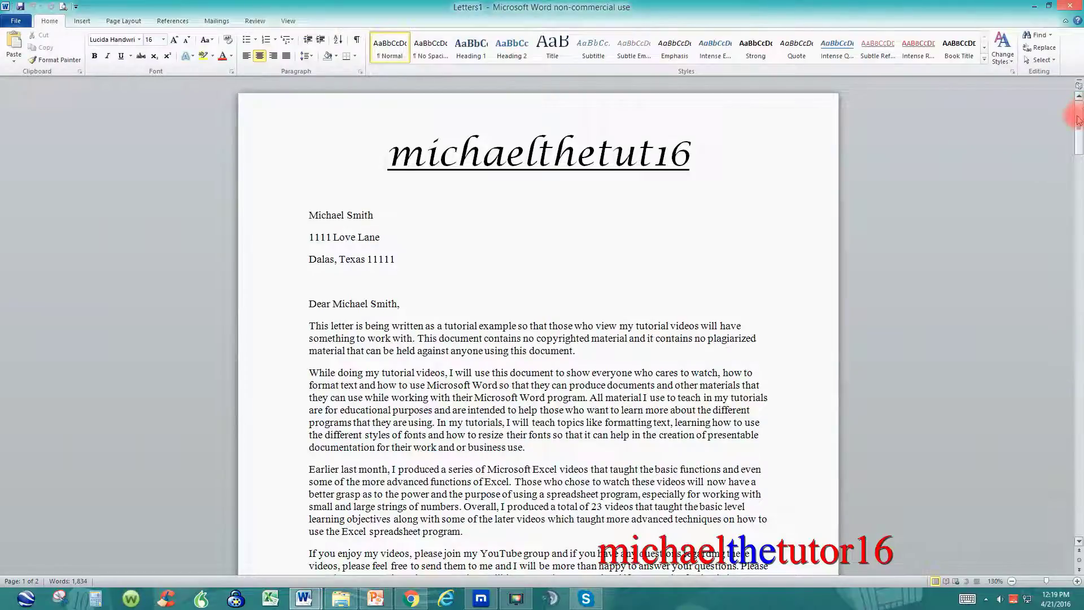
pyautogui.moveTo(1078, 107)
pyautogui.mouseDown()
pyautogui.moveTo(1079, 470)
pyautogui.moveTo(1079, 120)
pyautogui.mouseUp()
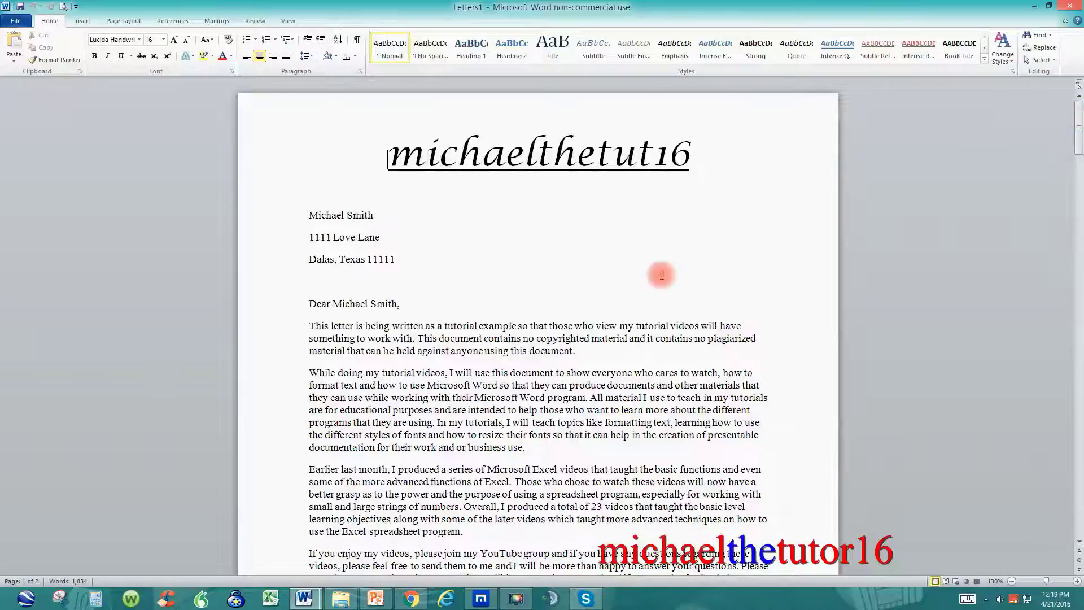